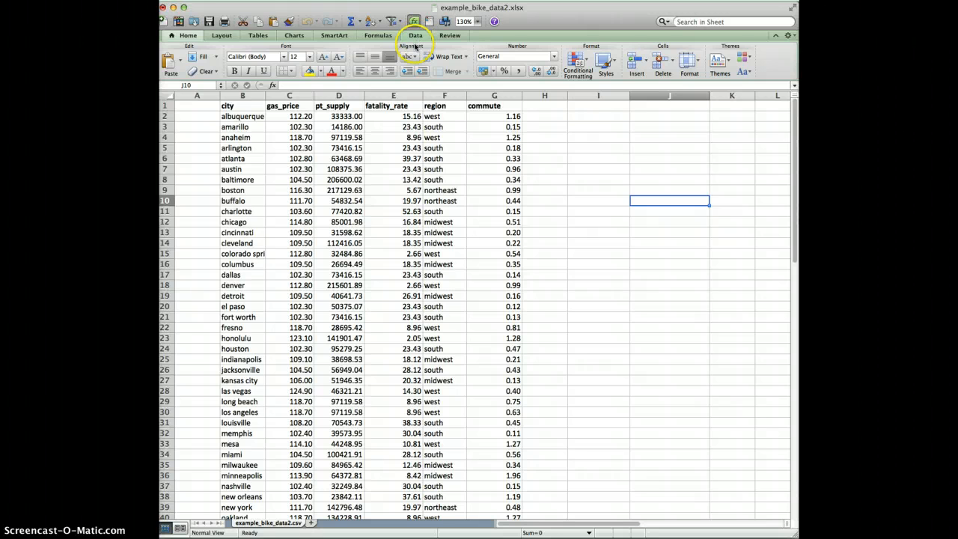
# - Create a manual PivotTable on a new worksheet from the bike data range B1:G63, headers included
pyautogui.click(415, 36)
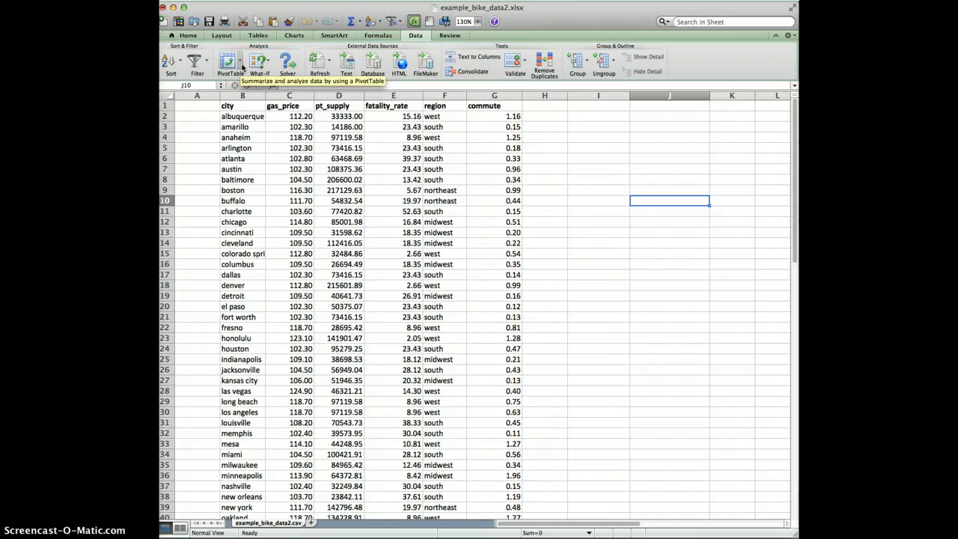
pyautogui.click(240, 68)
pyautogui.click(250, 88)
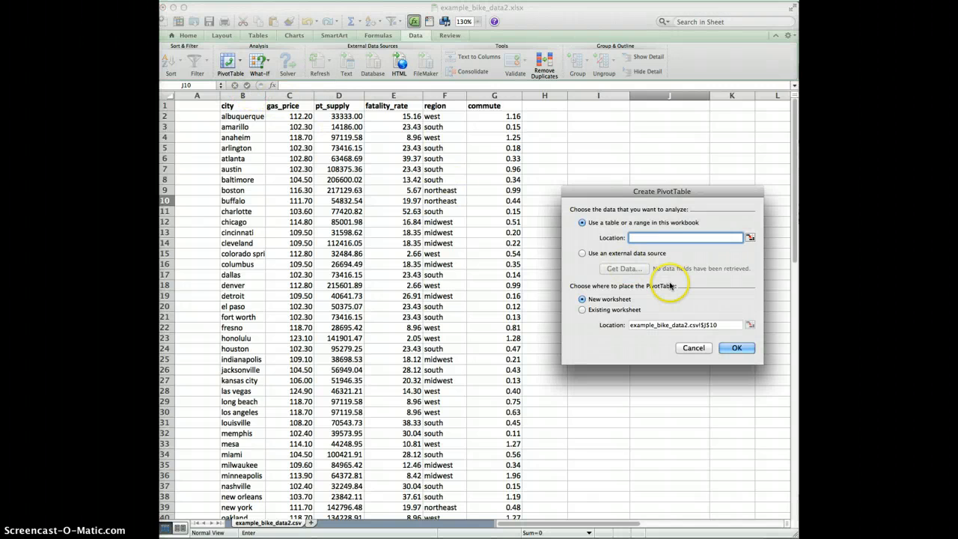
pyautogui.click(751, 238)
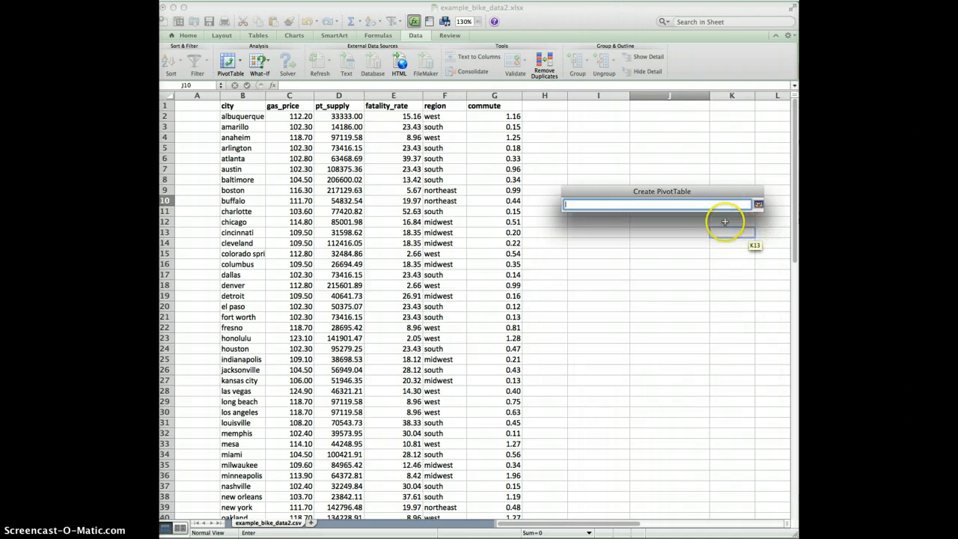
pyautogui.moveTo(226, 102); pyautogui.dragTo(500, 394)
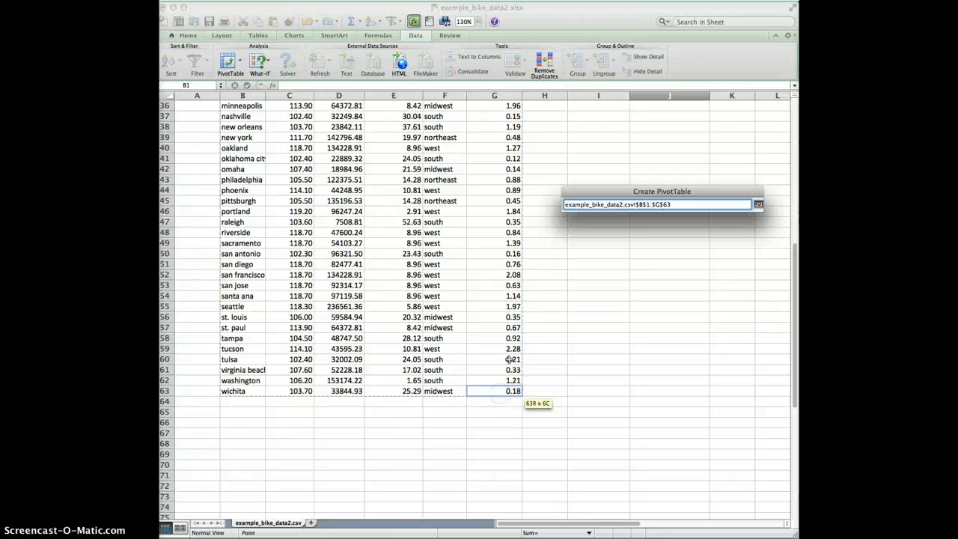
pyautogui.click(500, 313)
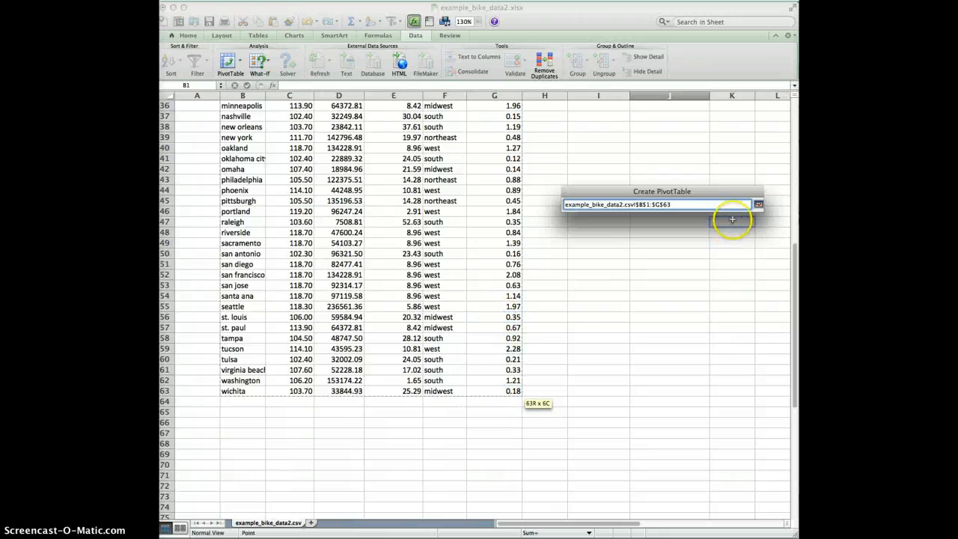
pyautogui.click(758, 206)
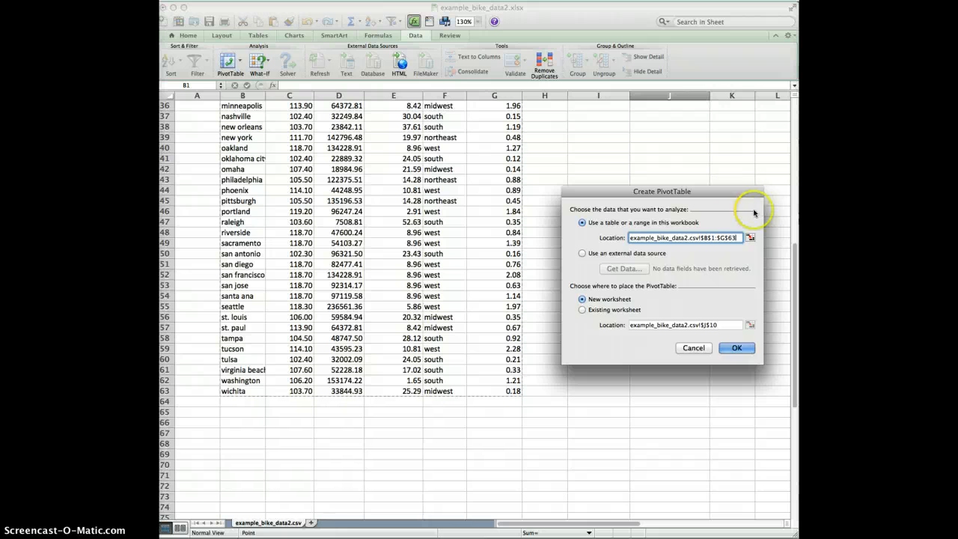
pyautogui.click(737, 349)
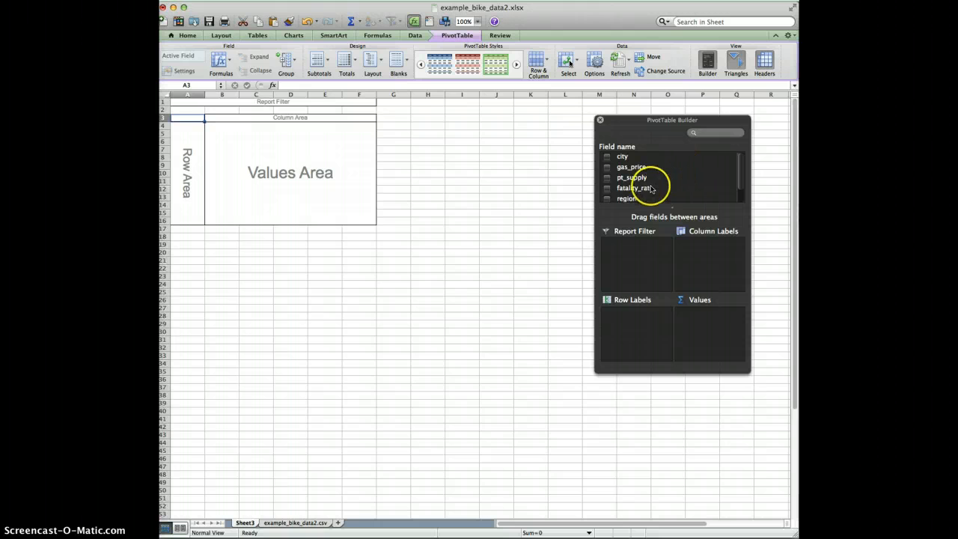
# - Add the region field to the PivotTable's row labels
pyautogui.scroll(-2, 665, 189)
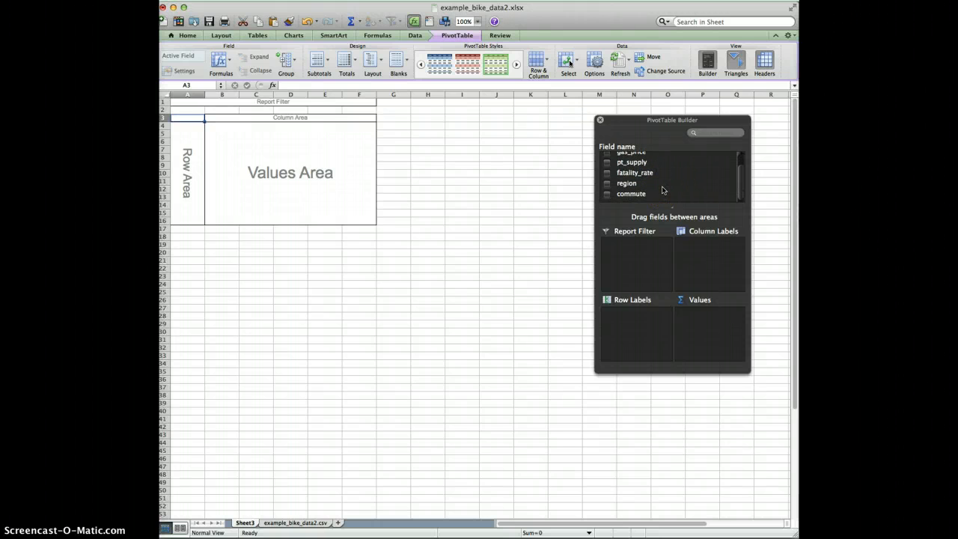
pyautogui.click(628, 187)
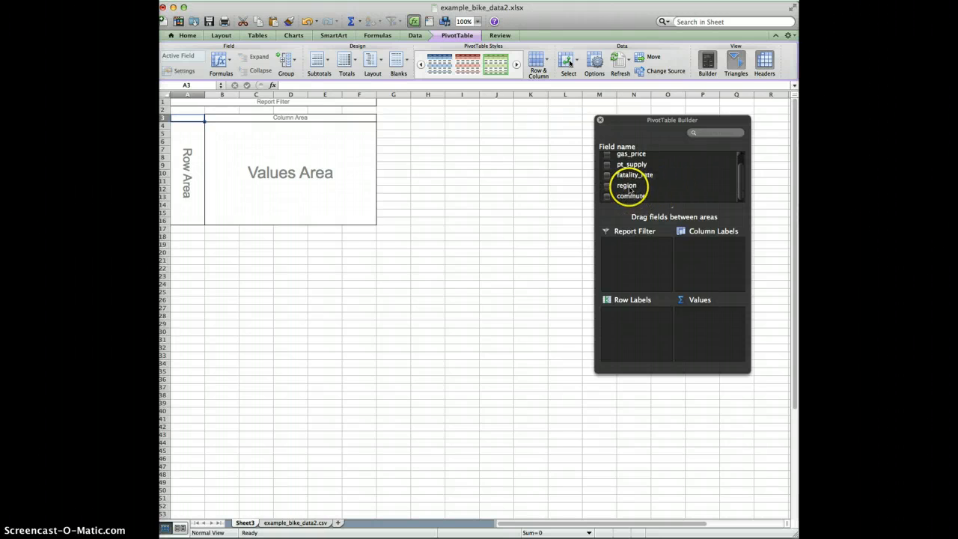
pyautogui.moveTo(627, 187); pyautogui.dragTo(640, 336)
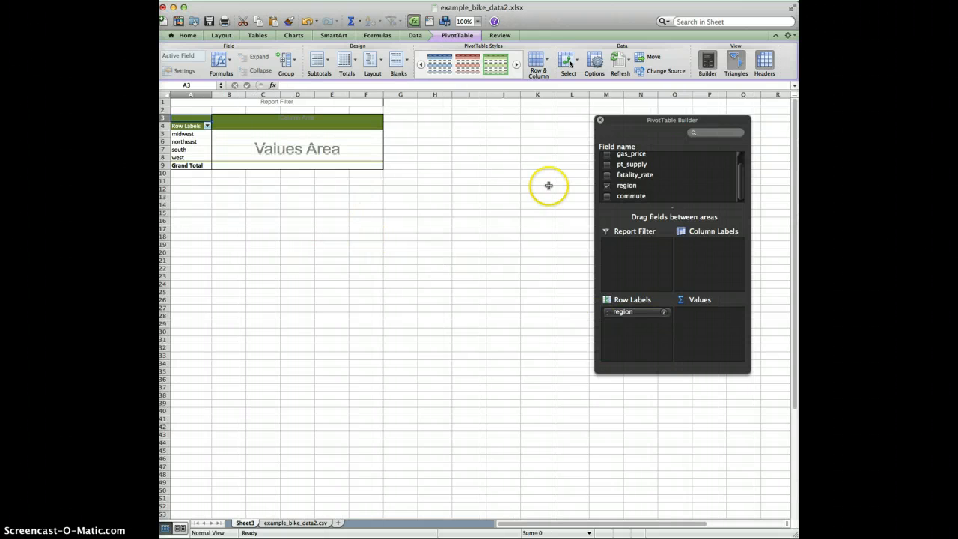
# - Add the commute, fatality_rate and gas_price fields, in that order, to the PivotTable's values
pyautogui.moveTo(634, 120); pyautogui.dragTo(541, 119)
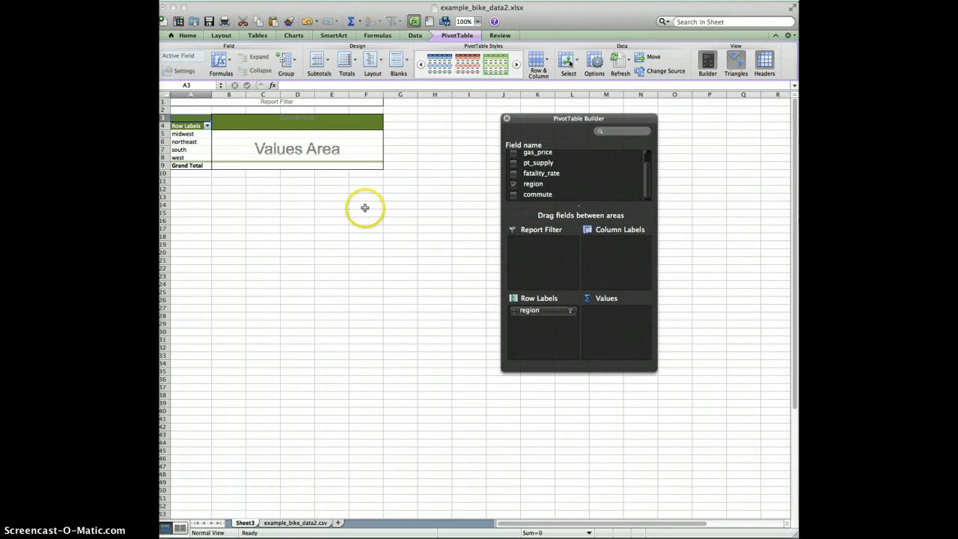
pyautogui.scroll(5, 364, 208)
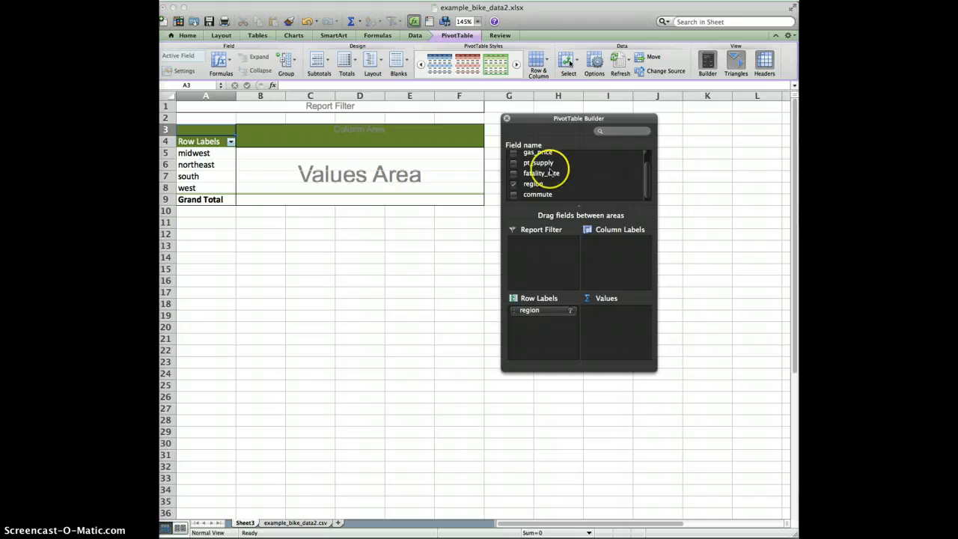
pyautogui.moveTo(571, 139); pyautogui.dragTo(640, 144)
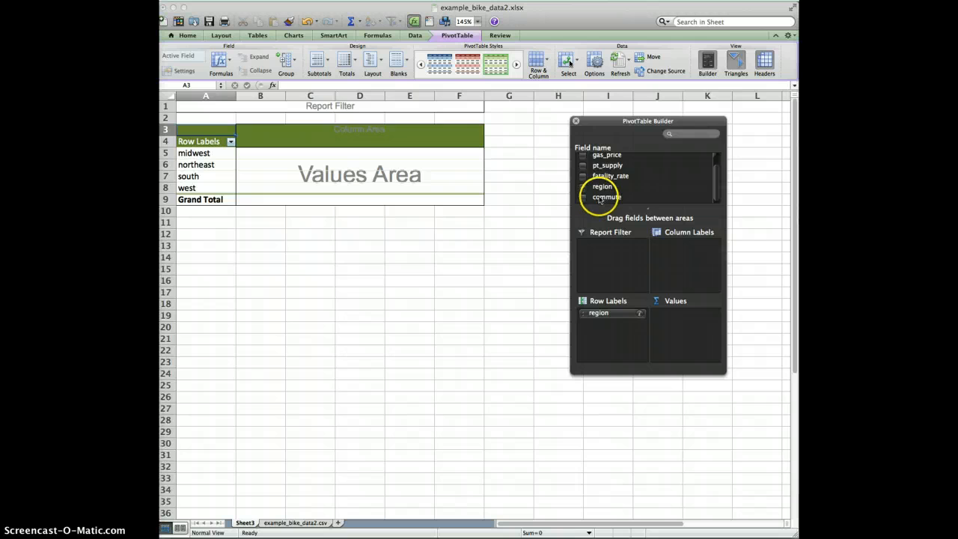
pyautogui.moveTo(620, 202); pyautogui.dragTo(675, 323)
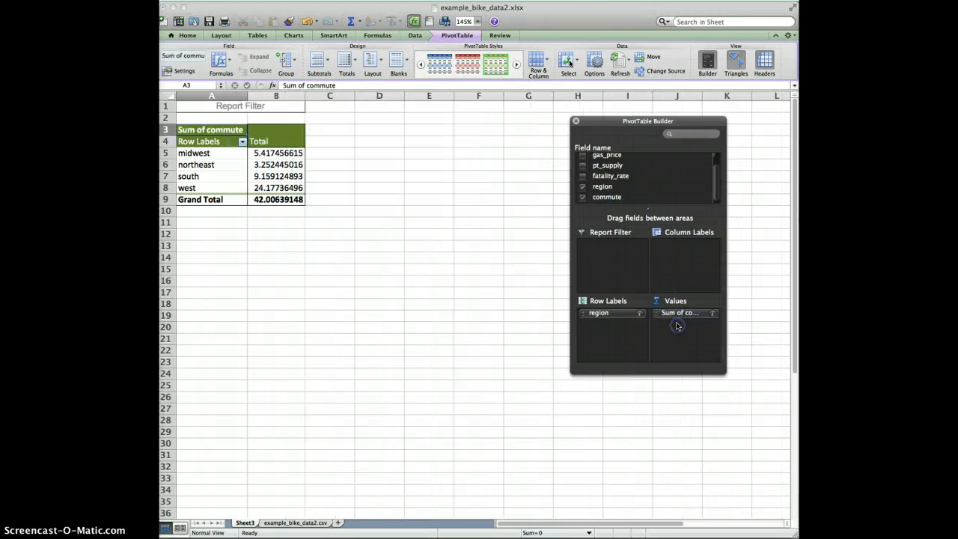
pyautogui.moveTo(611, 176); pyautogui.dragTo(683, 332)
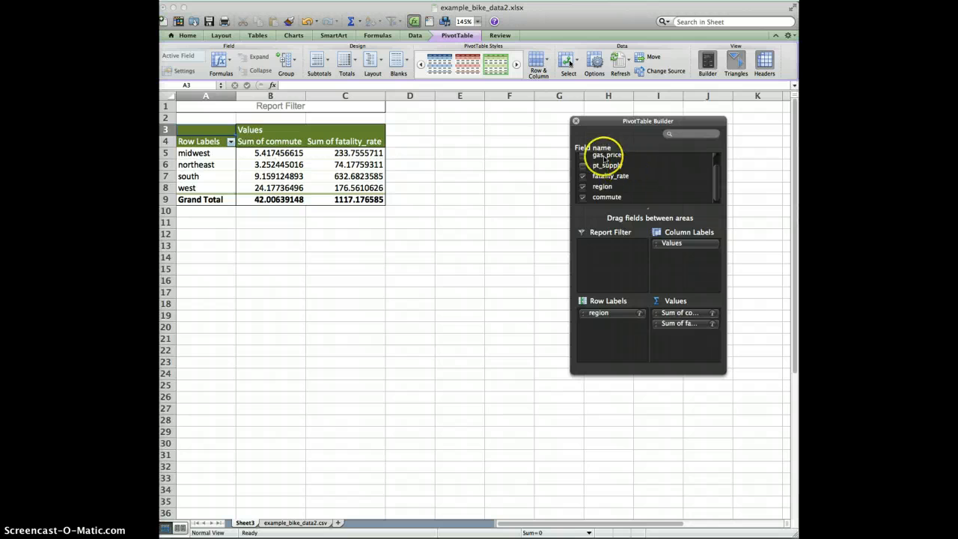
pyautogui.moveTo(599, 157); pyautogui.dragTo(688, 342)
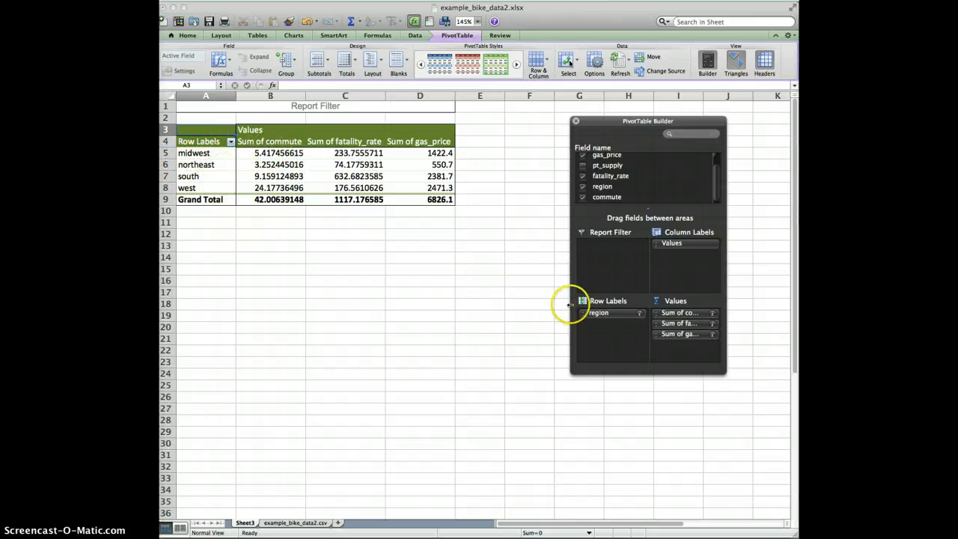
# - Summarize the commute, fatality_rate and gas_price value fields by Average
pyautogui.click(713, 314)
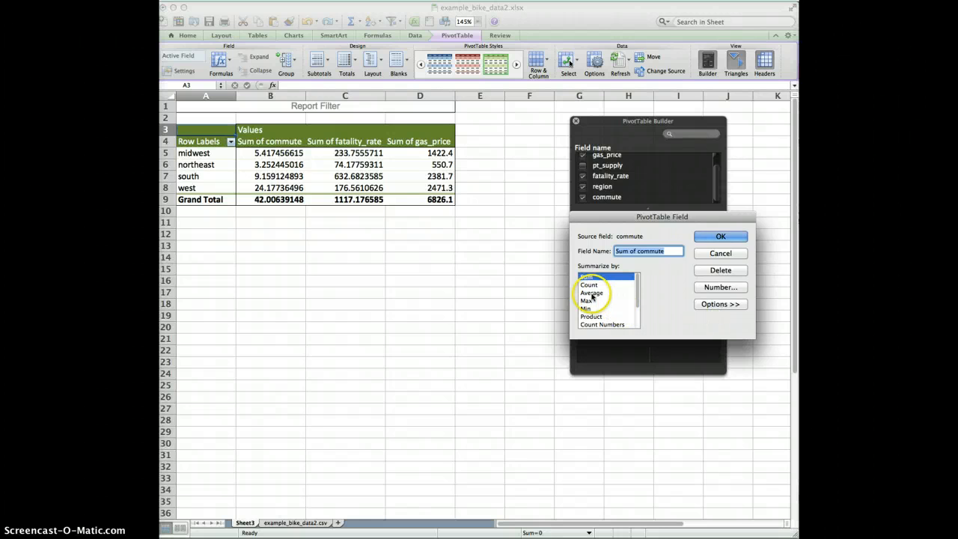
pyautogui.click(596, 293)
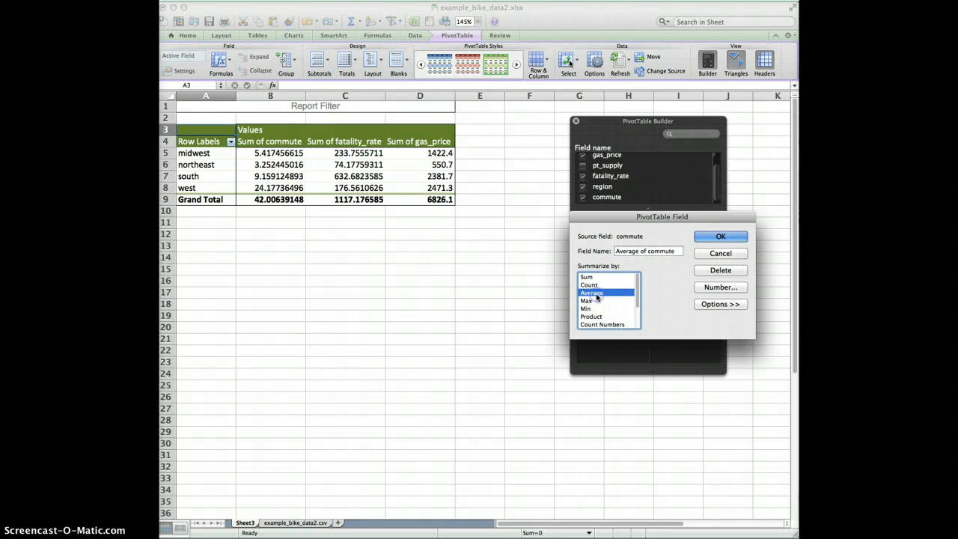
pyautogui.click(719, 237)
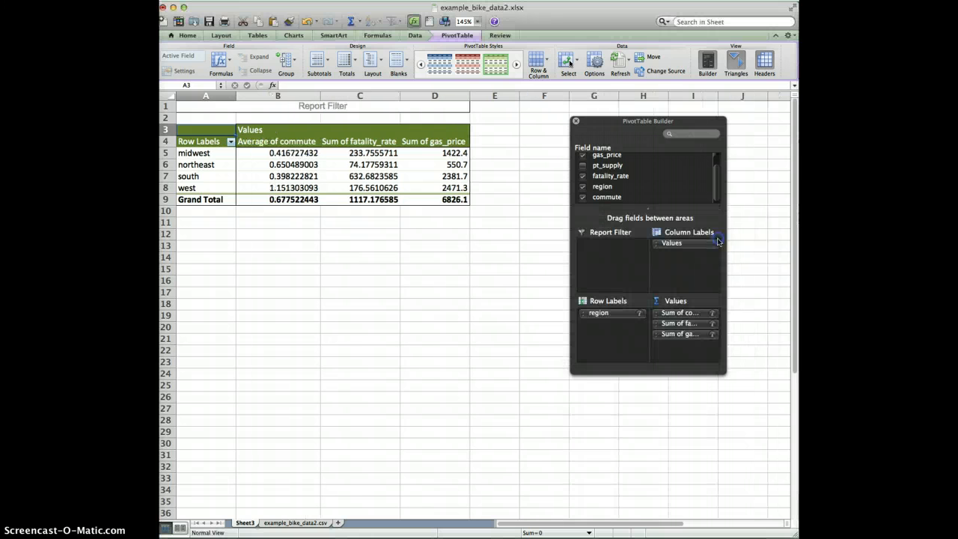
pyautogui.click(713, 325)
pyautogui.click(591, 292)
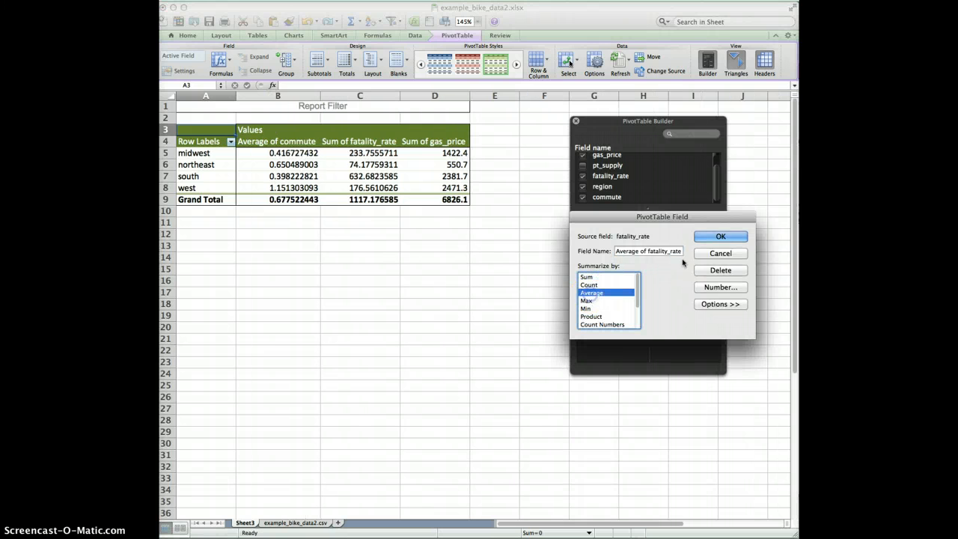
pyautogui.click(722, 238)
pyautogui.click(711, 336)
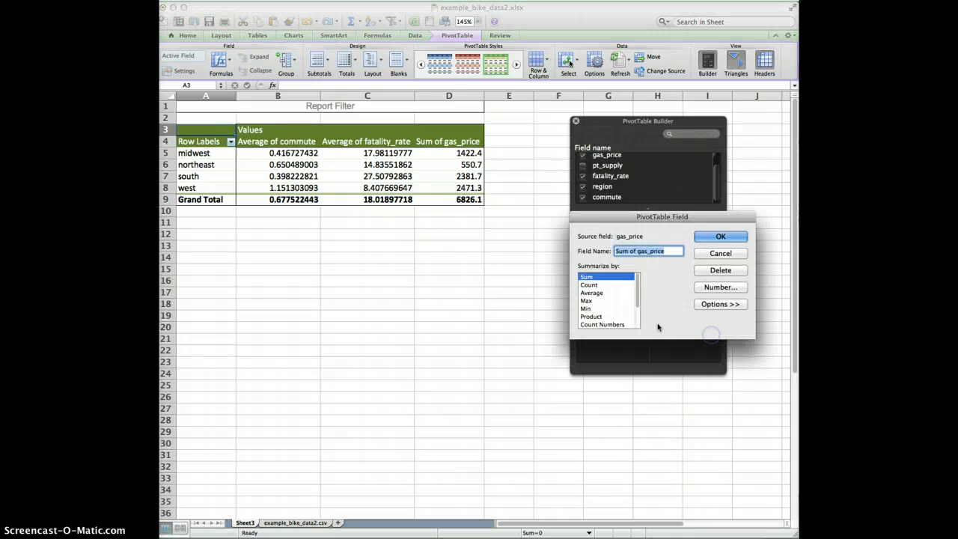
pyautogui.click(591, 293)
pyautogui.click(719, 237)
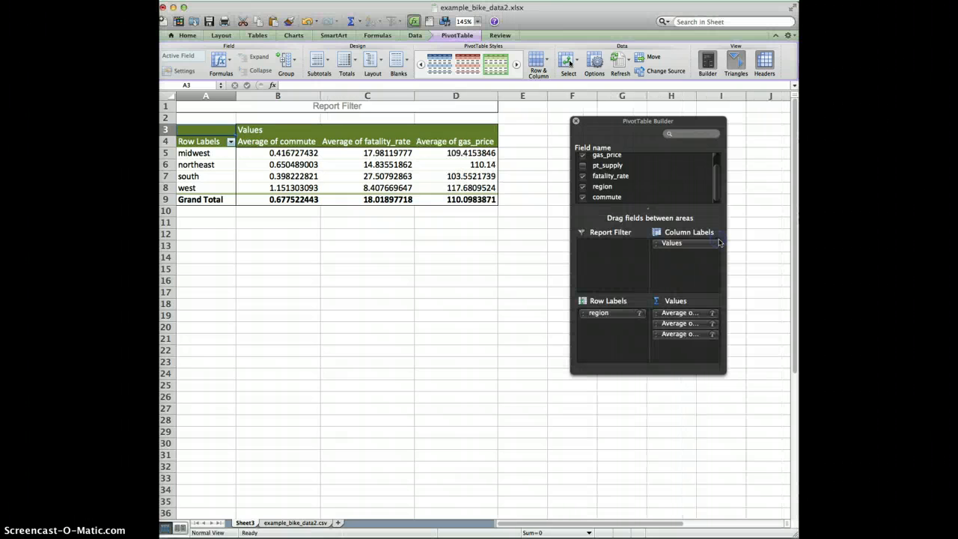
# - Reduce the PivotTable values in B5:D9 to two decimal places and close the PivotTable Builder
pyautogui.click(286, 152)
pyautogui.moveTo(286, 152); pyautogui.dragTo(459, 201)
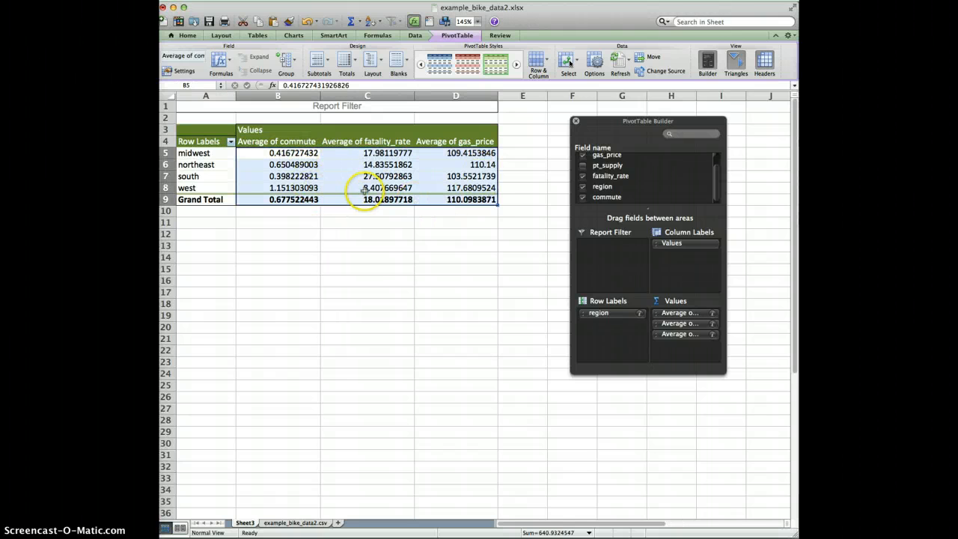
pyautogui.click(188, 36)
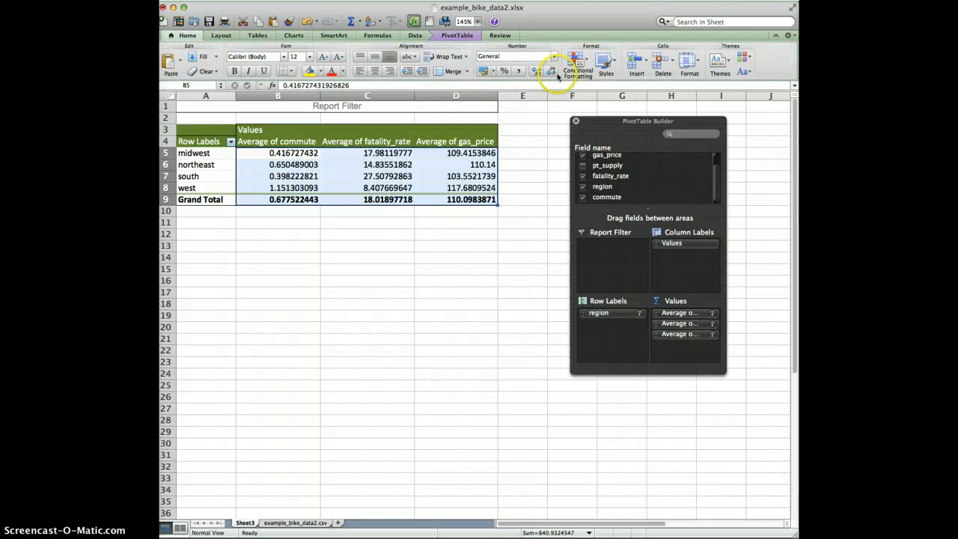
pyautogui.click(556, 74)
pyautogui.click(556, 74)
pyautogui.click(556, 74)
pyautogui.click(556, 74)
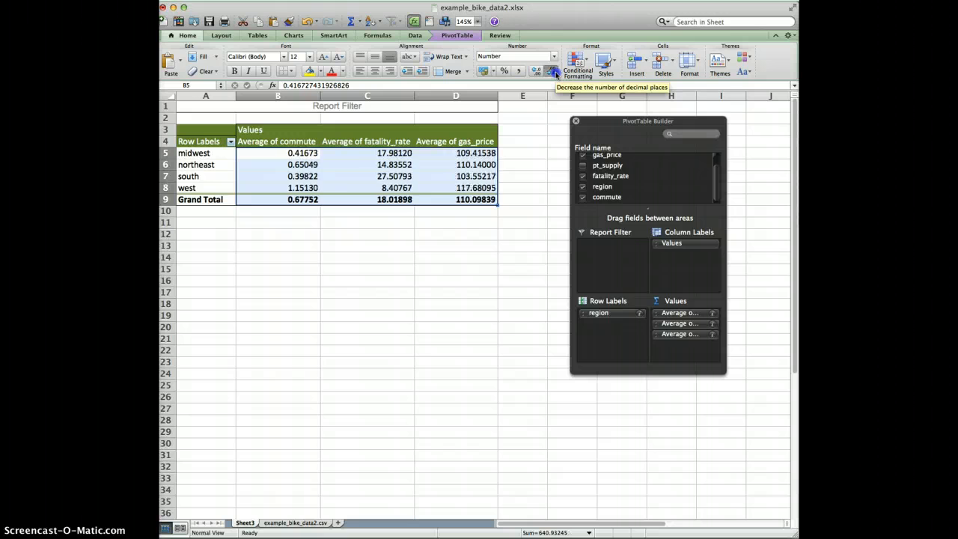
pyautogui.click(556, 74)
pyautogui.click(556, 74)
pyautogui.click(556, 74)
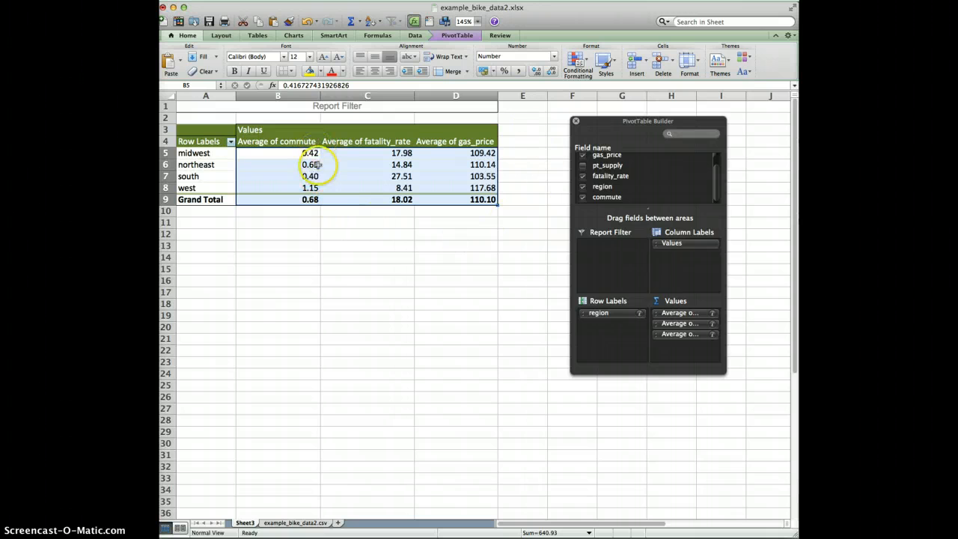
pyautogui.click(576, 122)
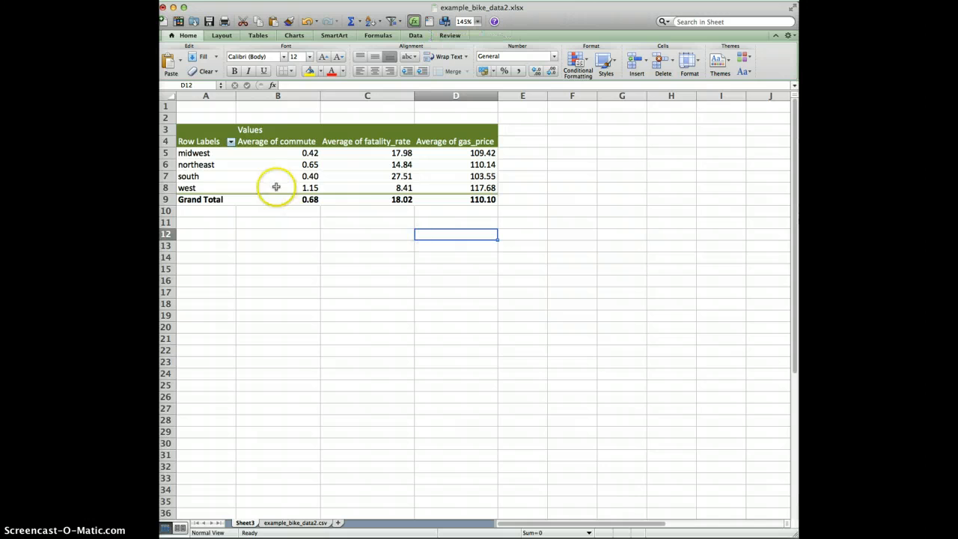